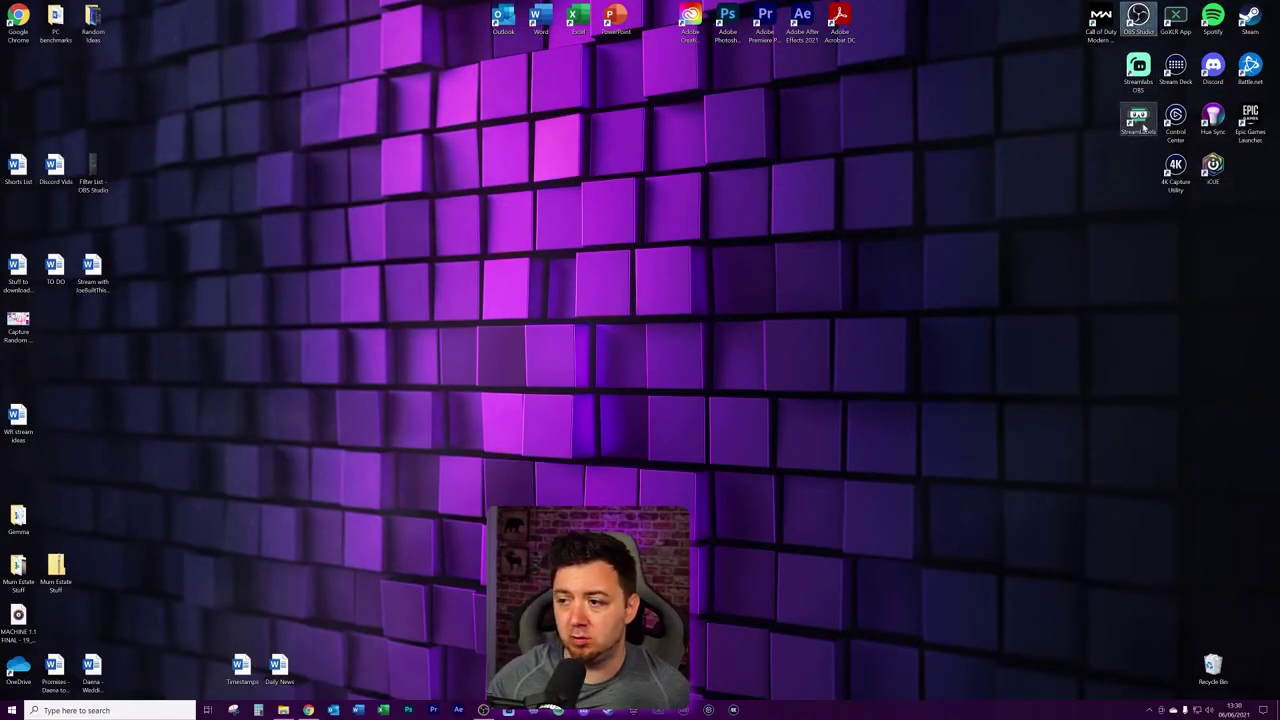
- Make sure Run as administrator is enabled in the advanced properties of the OBS Studio desktop shortcut
left_click(1138, 70)
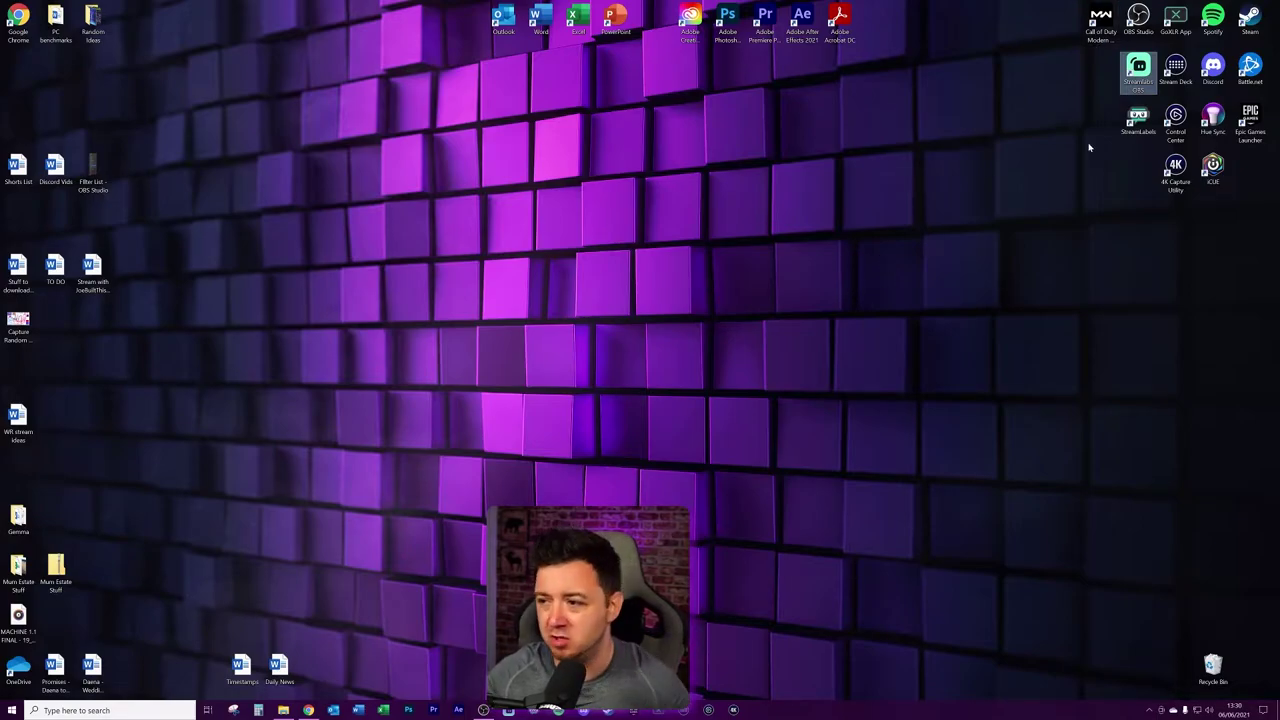
left_click(1136, 21)
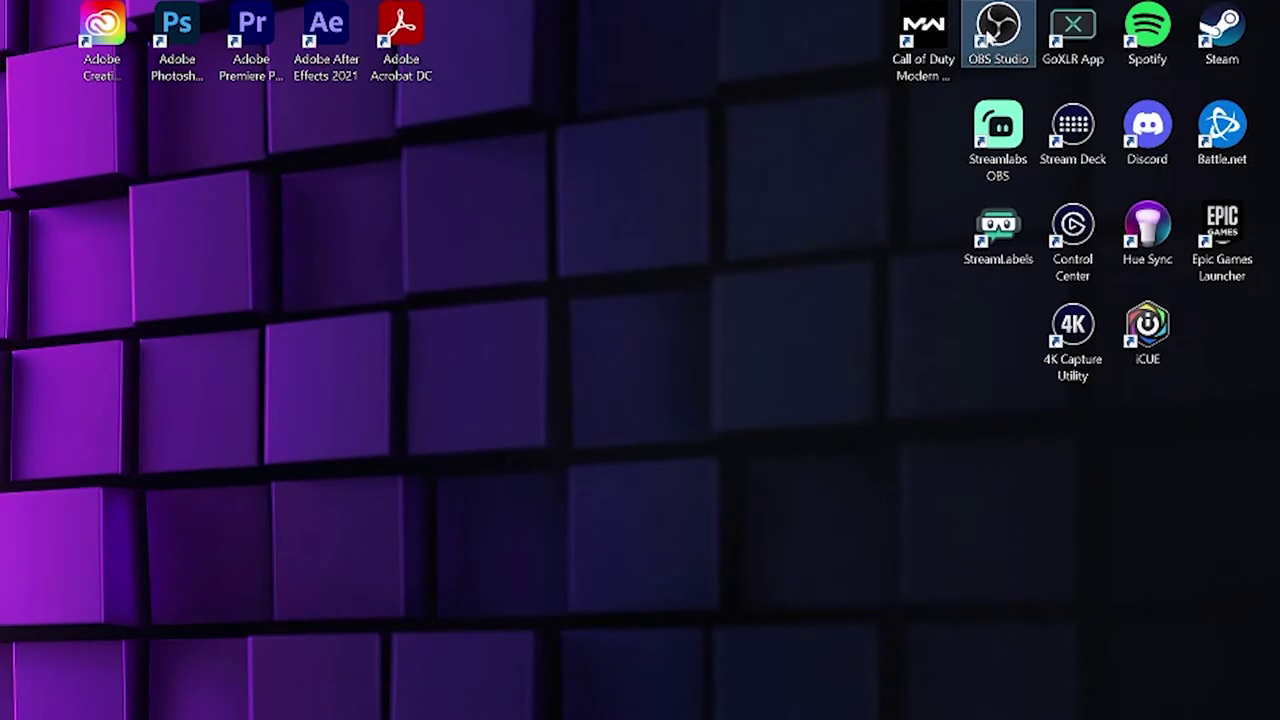
right_click(1034, 28)
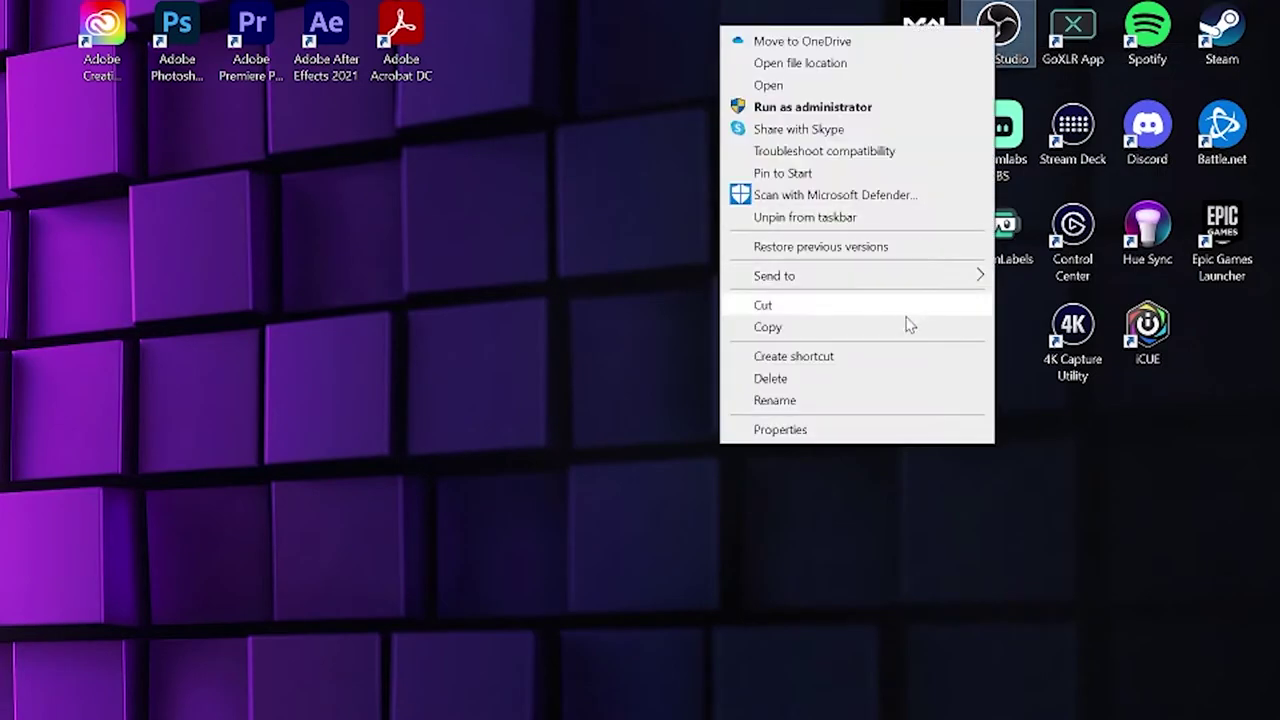
left_click(880, 375)
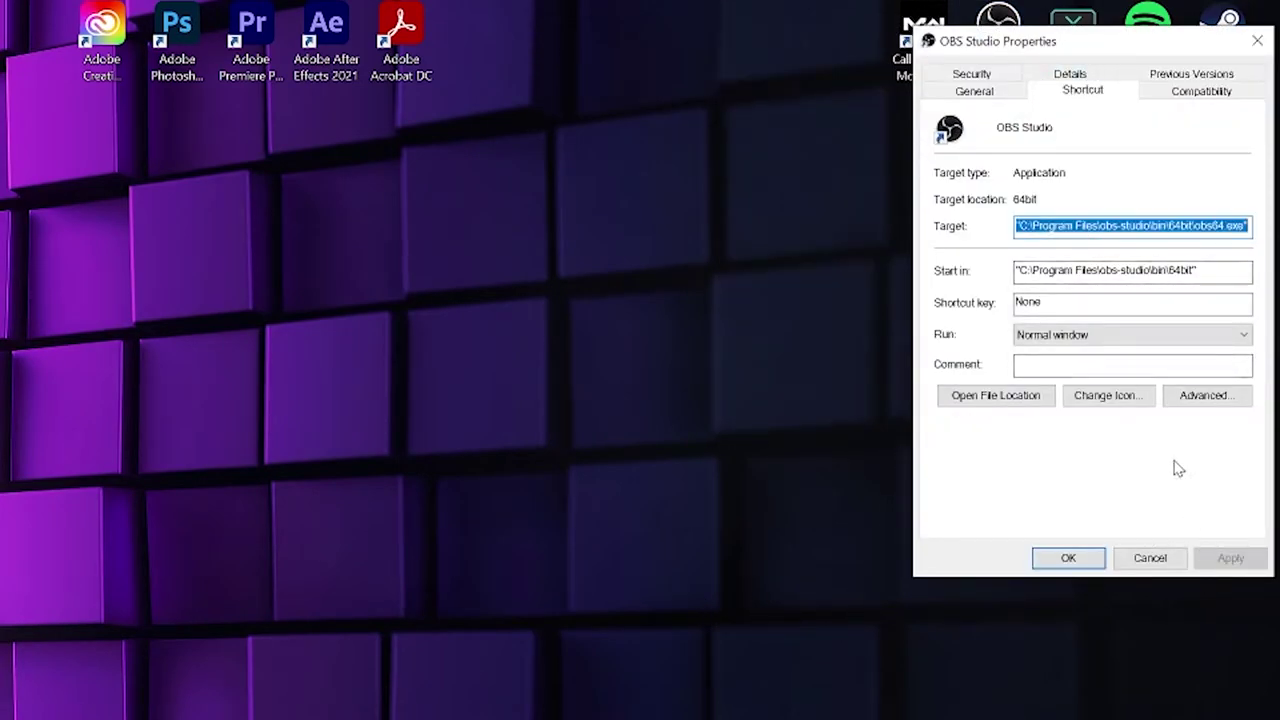
left_click(1207, 395)
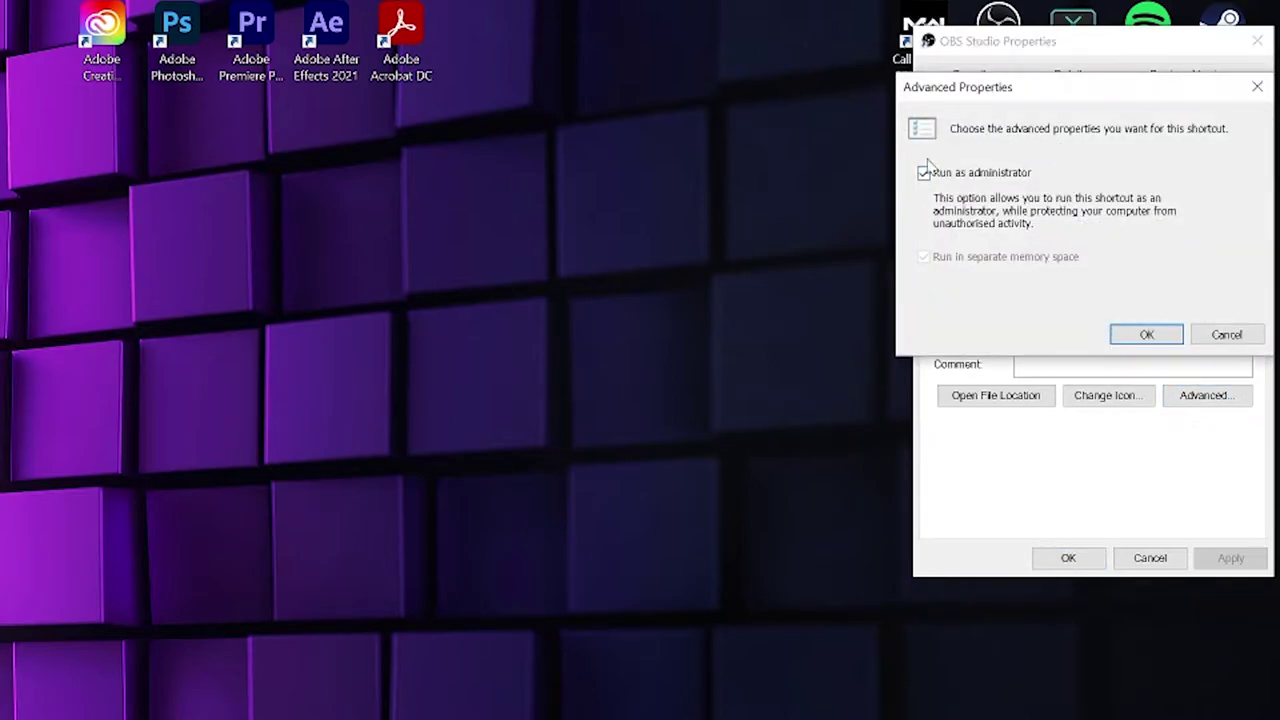
left_click(1146, 335)
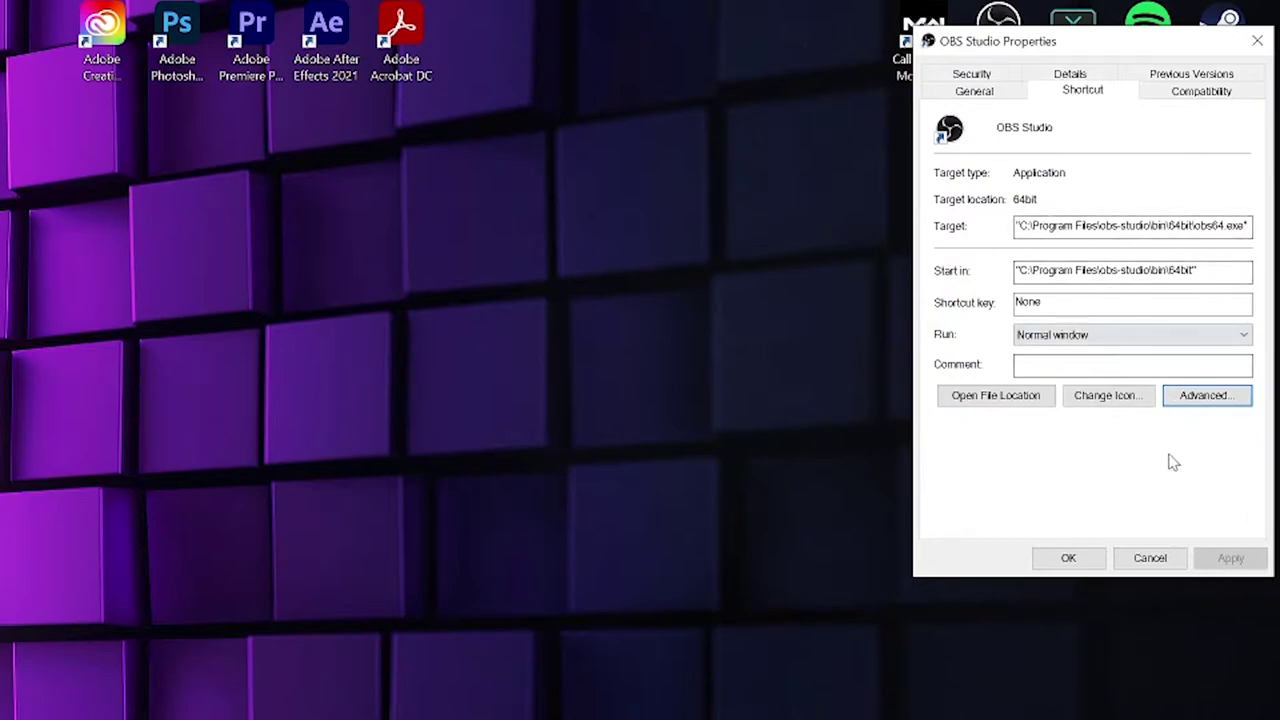
- Copy the shortcut's target path and open its folder, C:\Program Files\obs-studio\bin\64bit, in File Explorer
left_click(1037, 226)
left_click_drag(1055, 226, 1227, 226)
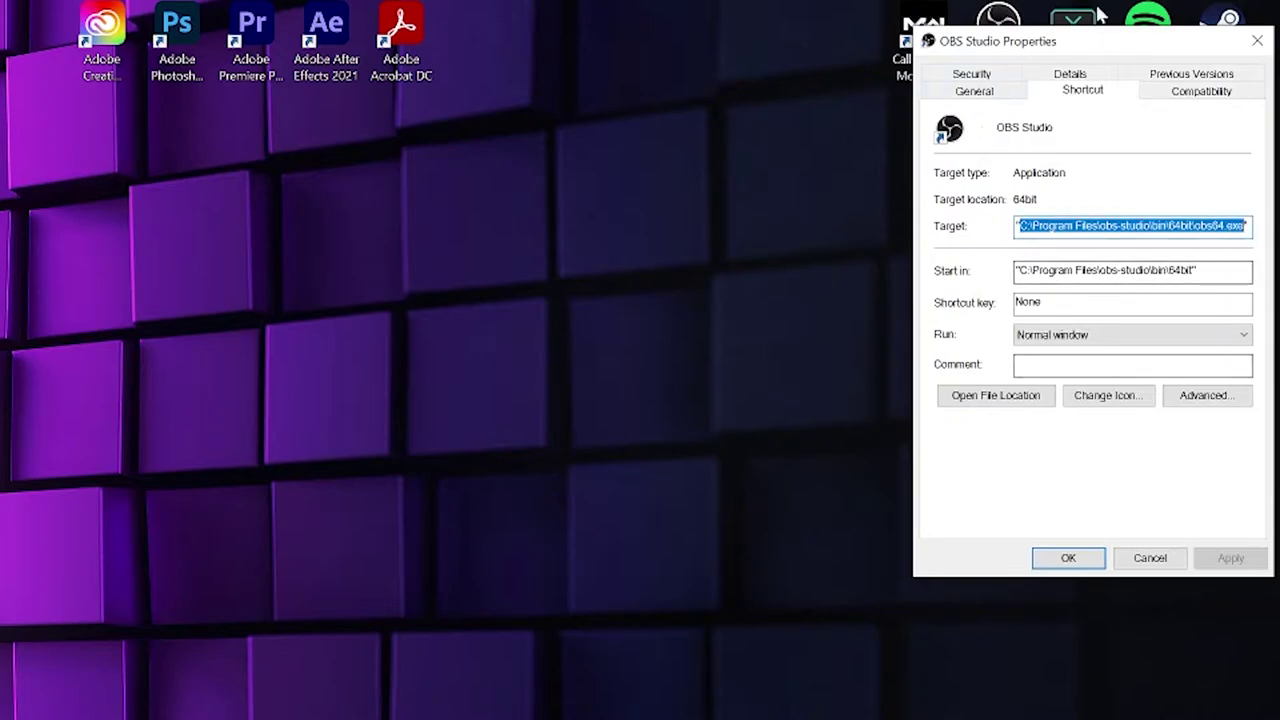
left_click(1068, 558)
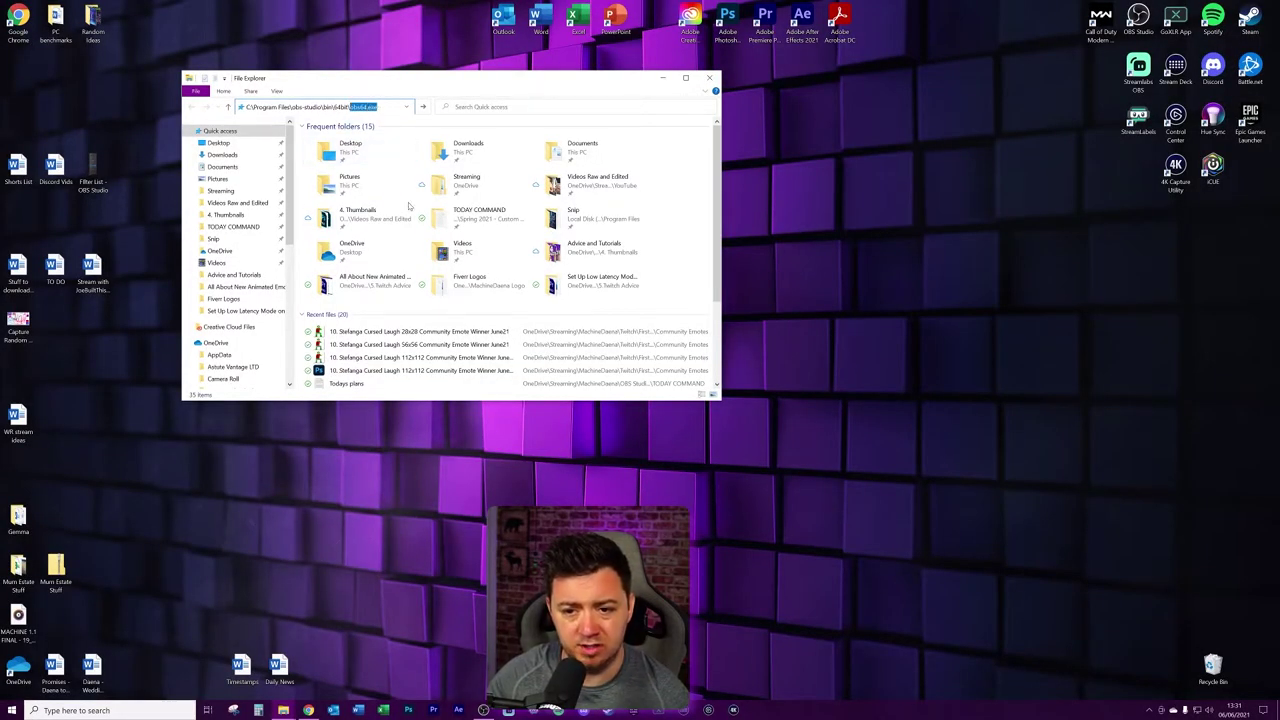
key("BackSpace")
key("Return")
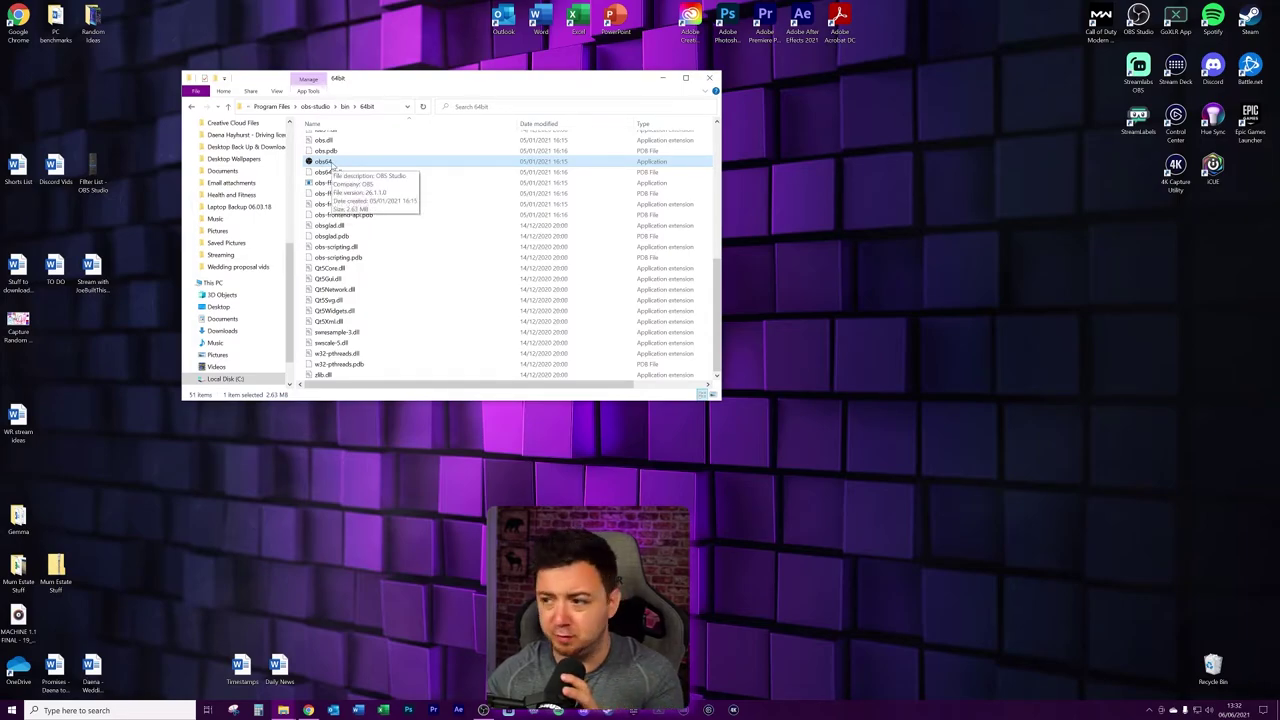
- Send the obs64 application from the 64bit folder to the desktop as a shortcut
right_click(332, 165)
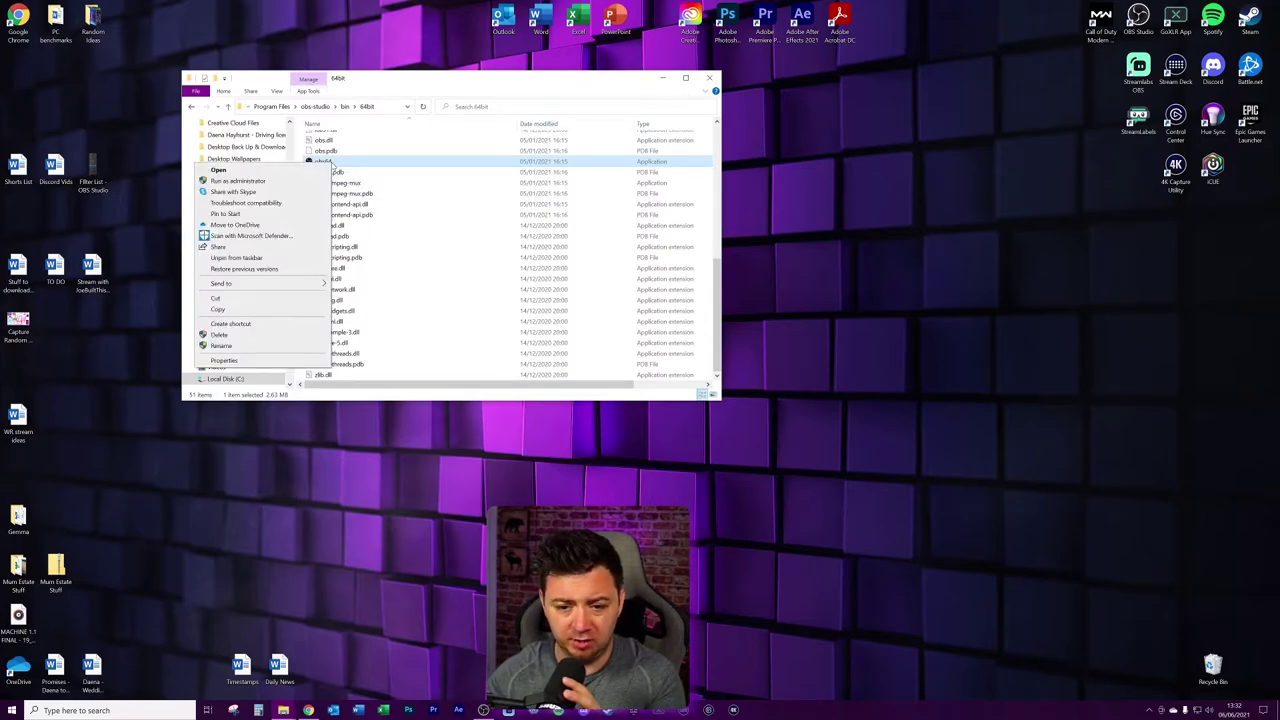
mouse_move(248, 285)
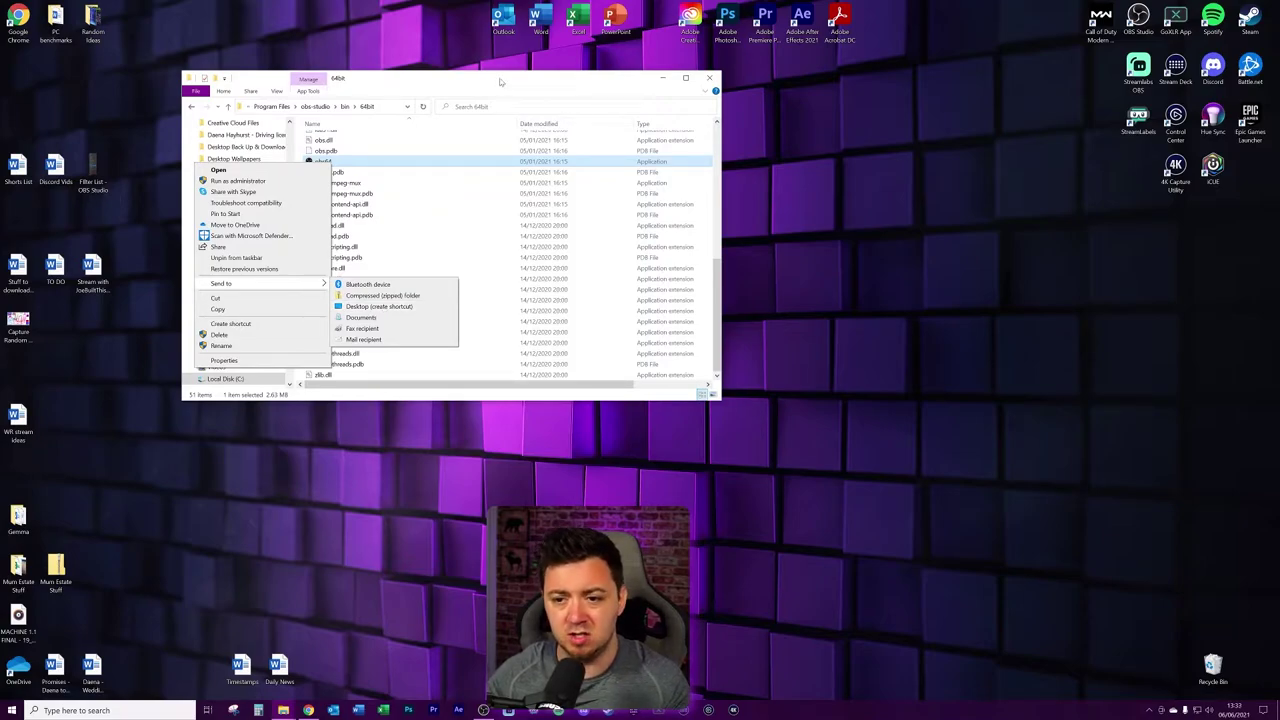
left_click(380, 306)
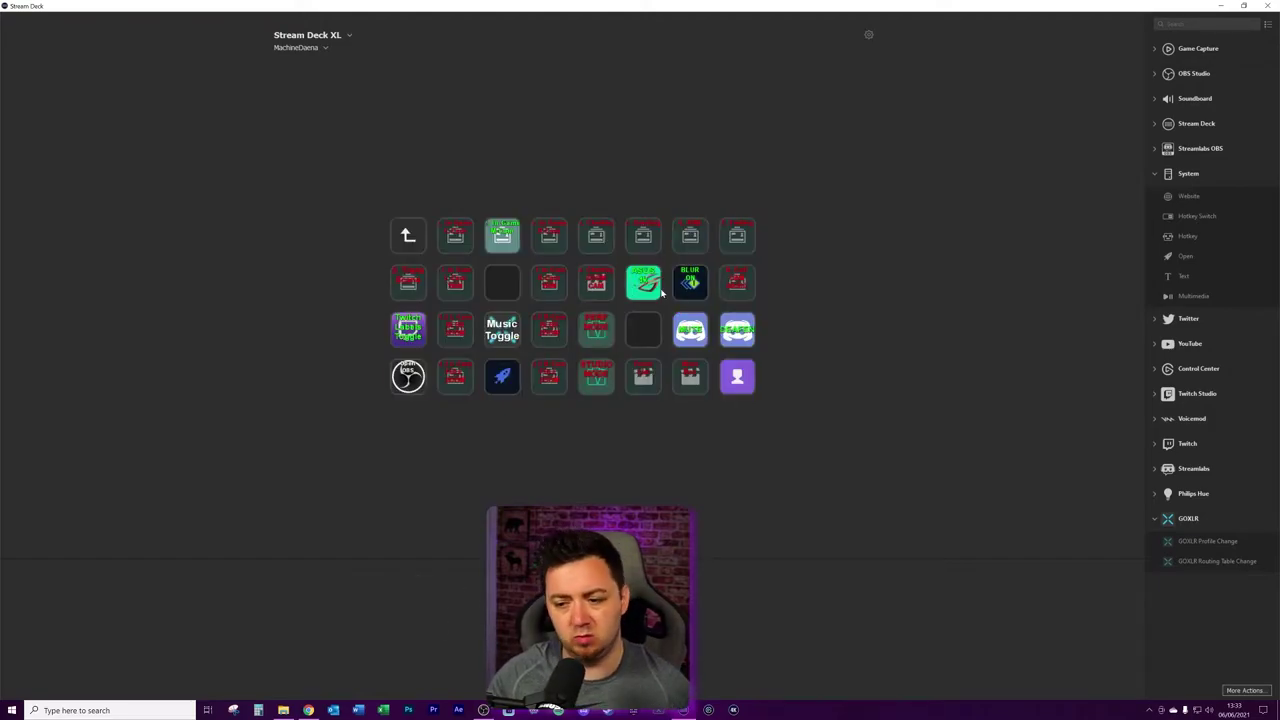
- Switch to Stream Deck and check that the System category is enabled in the editable action list
left_click(509, 380)
left_click(410, 376)
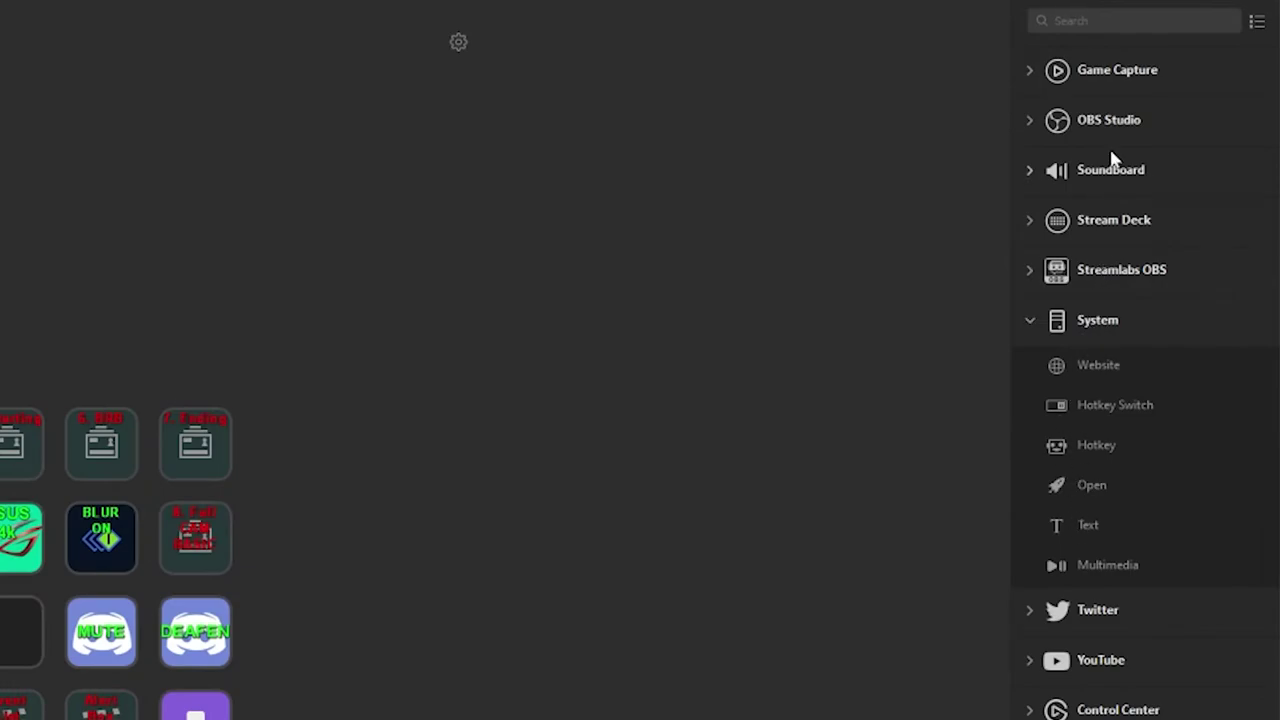
left_click(1256, 22)
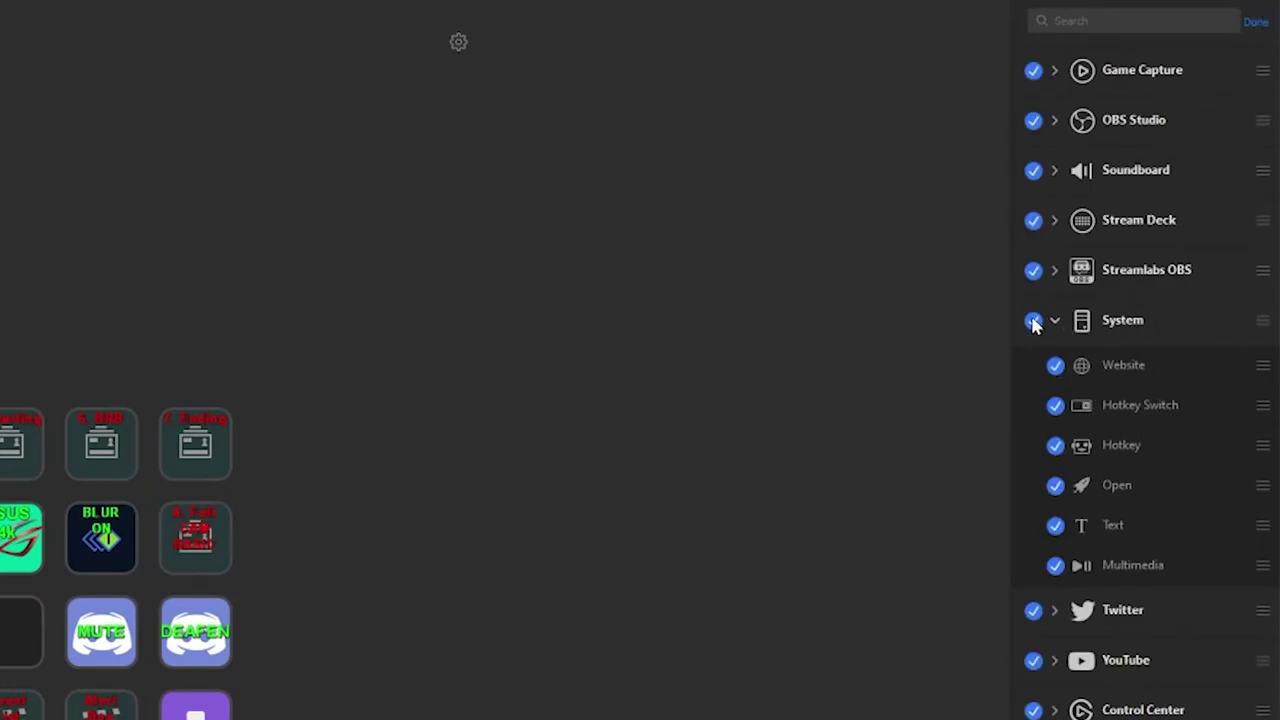
left_click(1033, 321)
left_click(1033, 321)
left_click(1254, 22)
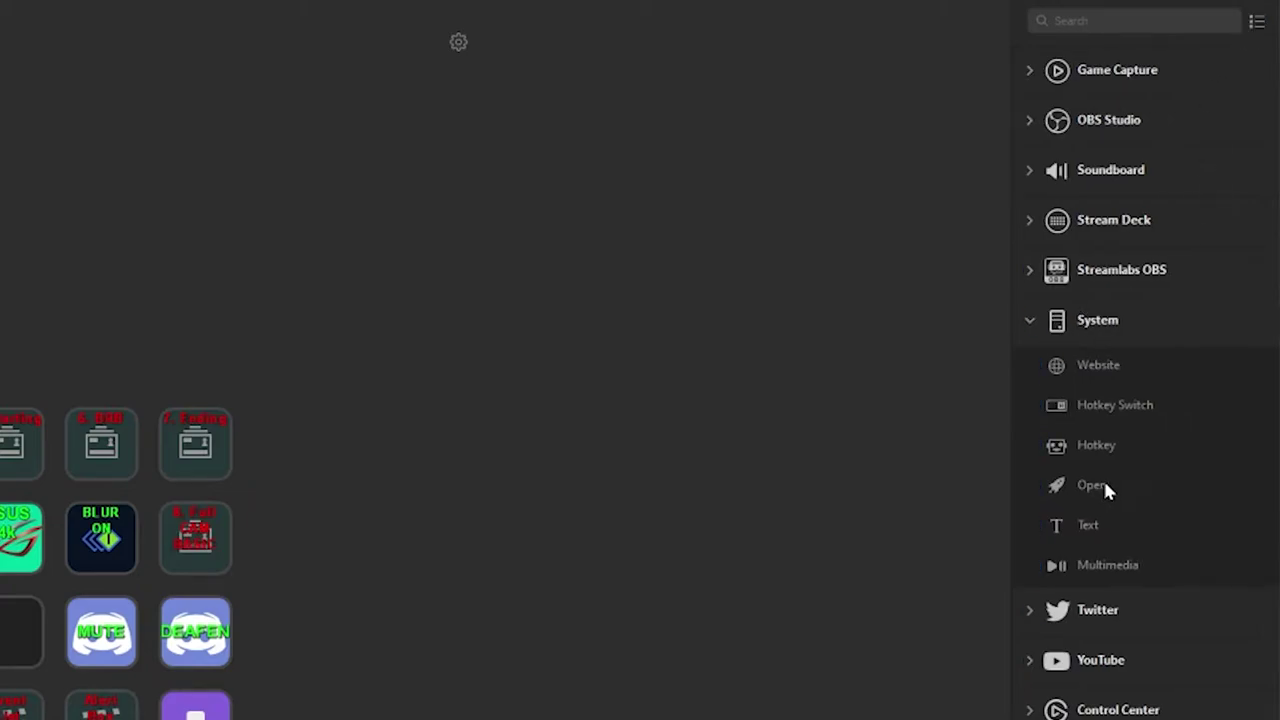
- Add a System Open action to the empty second-row key and set its app path to C:\Program Files\obs-studio\bin\64bit\obs64.exe
left_click_drag(1109, 486, 0, 589)
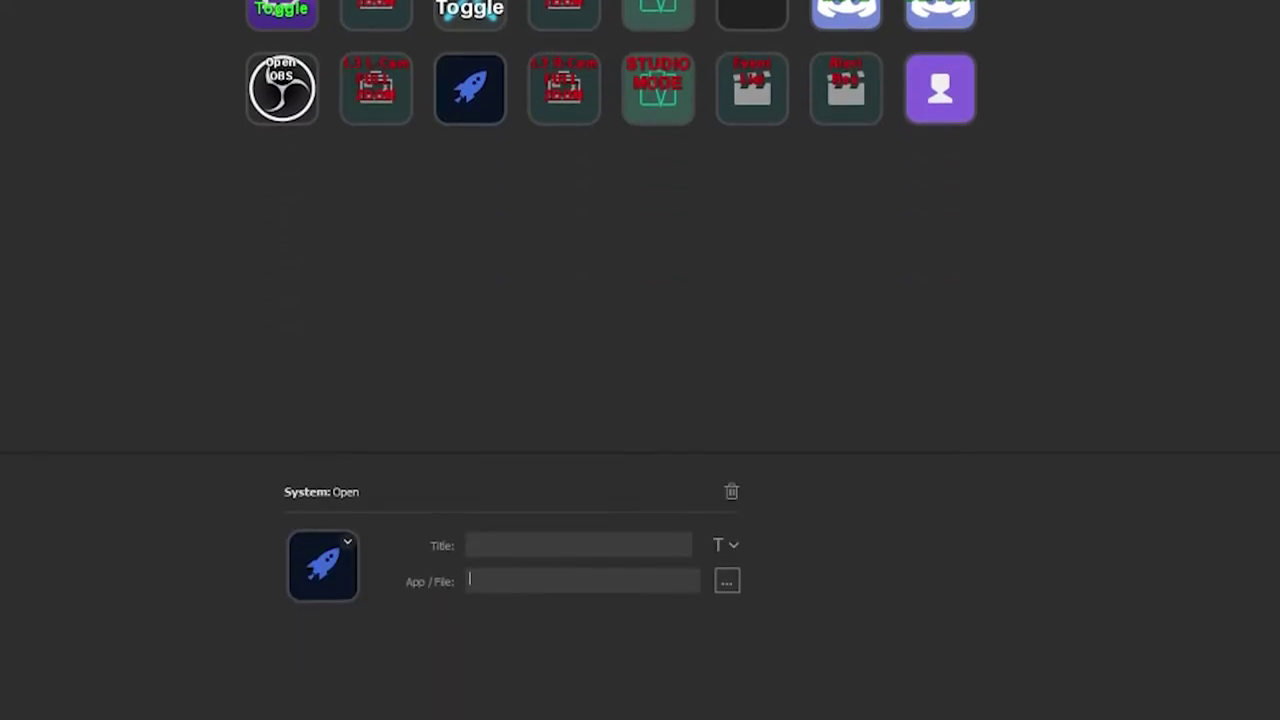
type("C:\\Program Files\\obs-studio\\bin\\64bit\\obs64.exe")
key("ctrl+a")
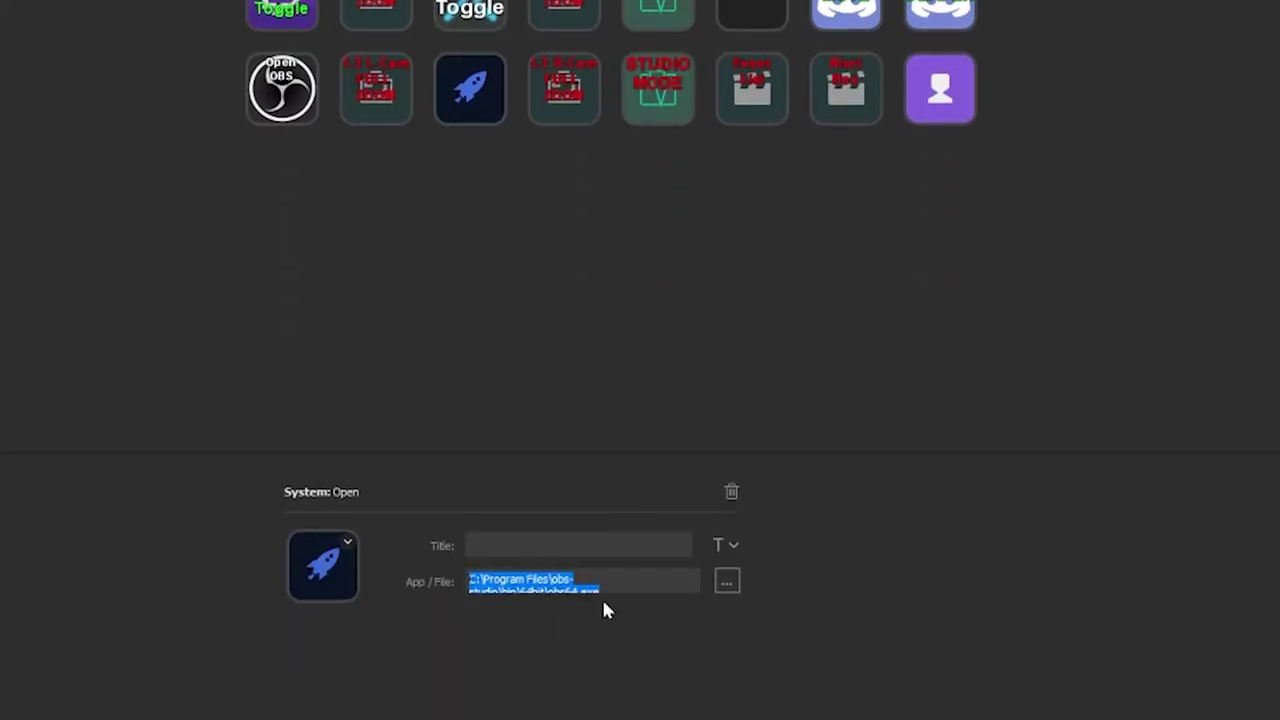
left_click(600, 587)
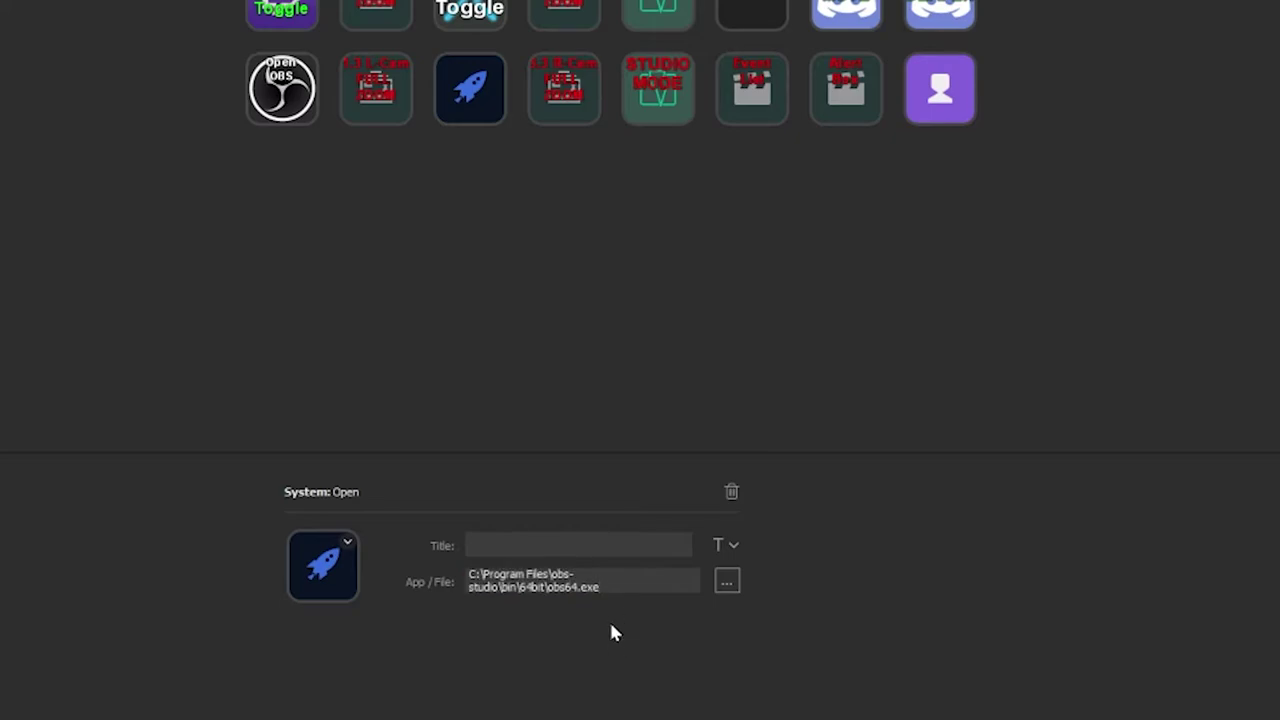
- Clear the Open action's app path and browse the Desktop folder without choosing a file
key("ctrl+a")
key("BackSpace")
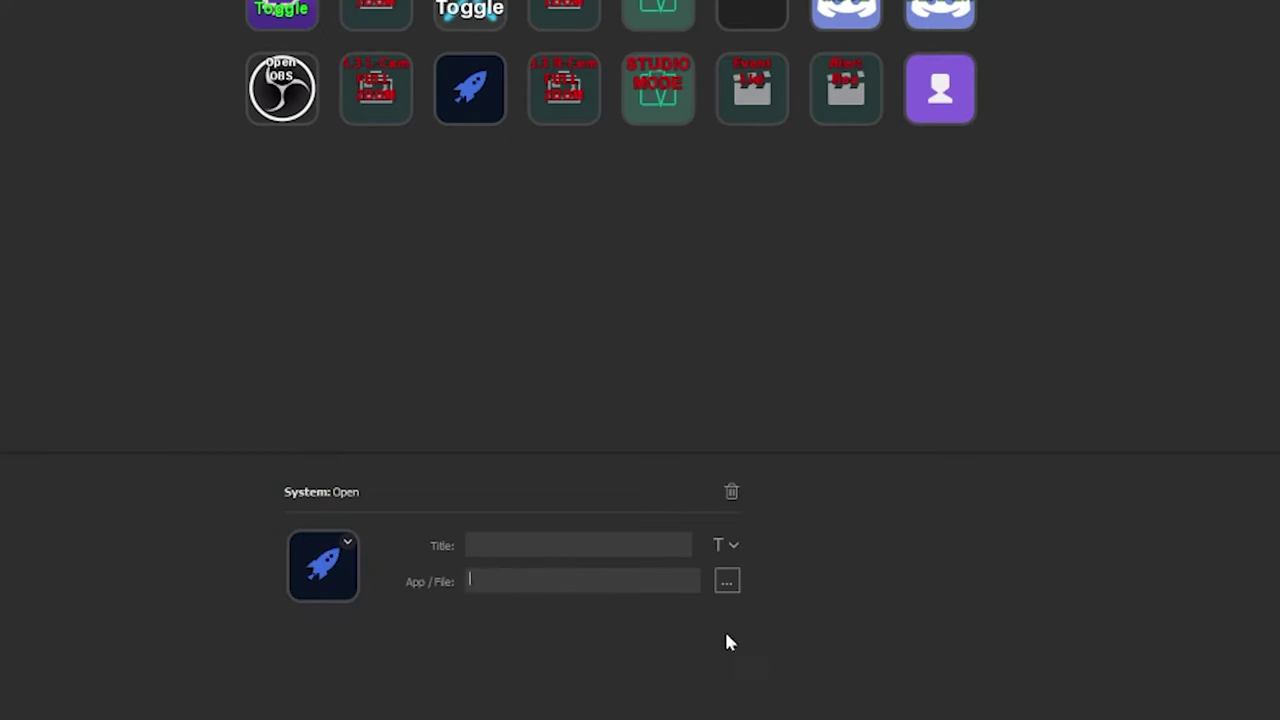
left_click(727, 582)
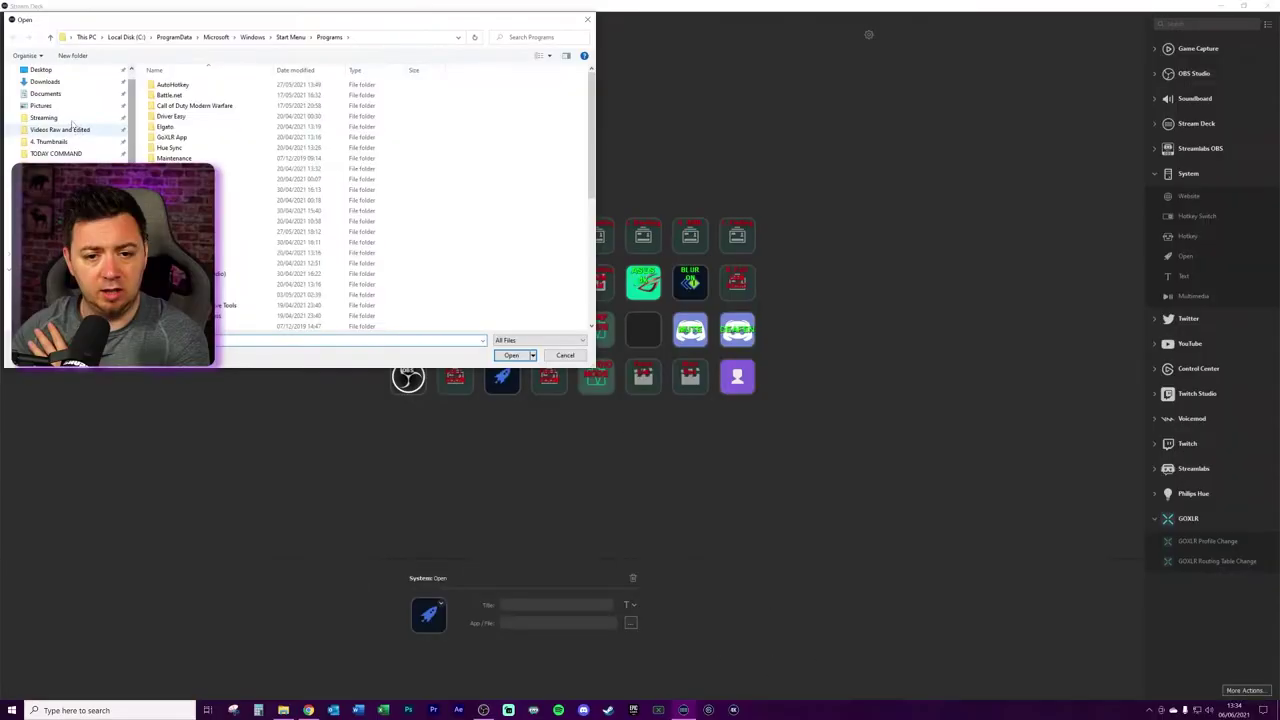
left_click(40, 69)
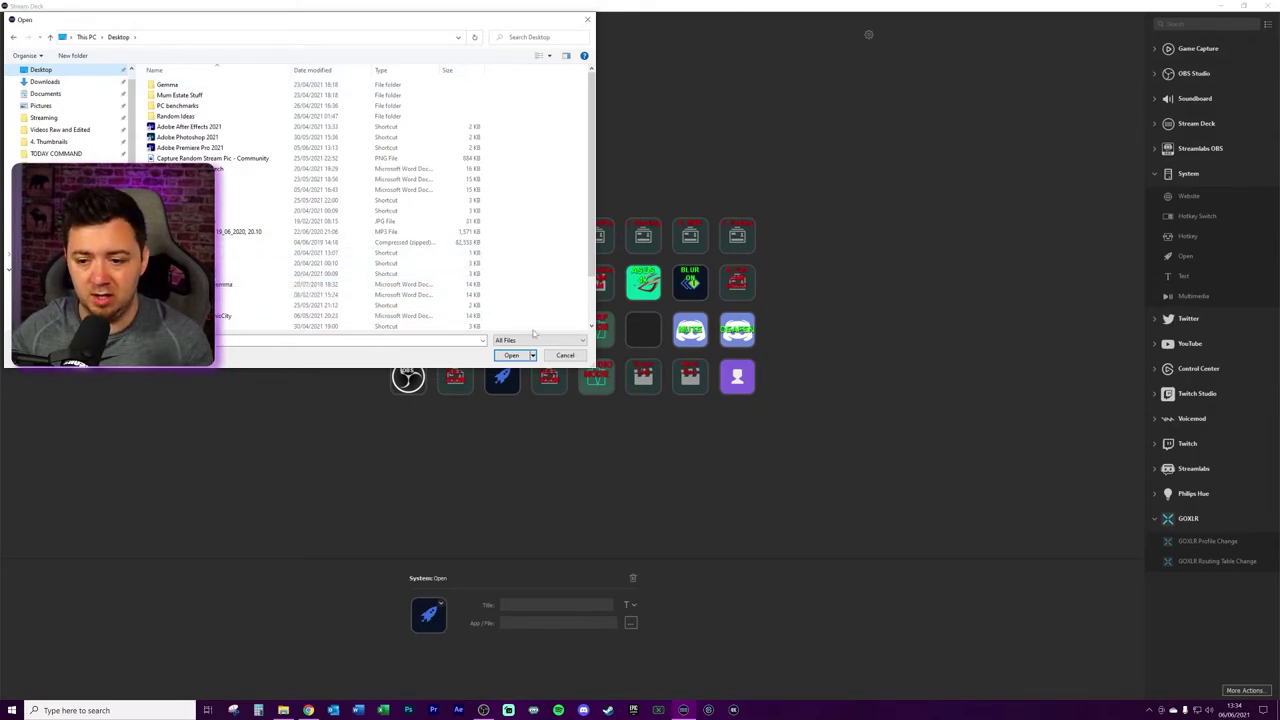
left_click(587, 19)
- Duplicate the OBS Studio shortcut on the desktop and place the copy beneath the Call of Duty shortcut
left_click(1220, 7)
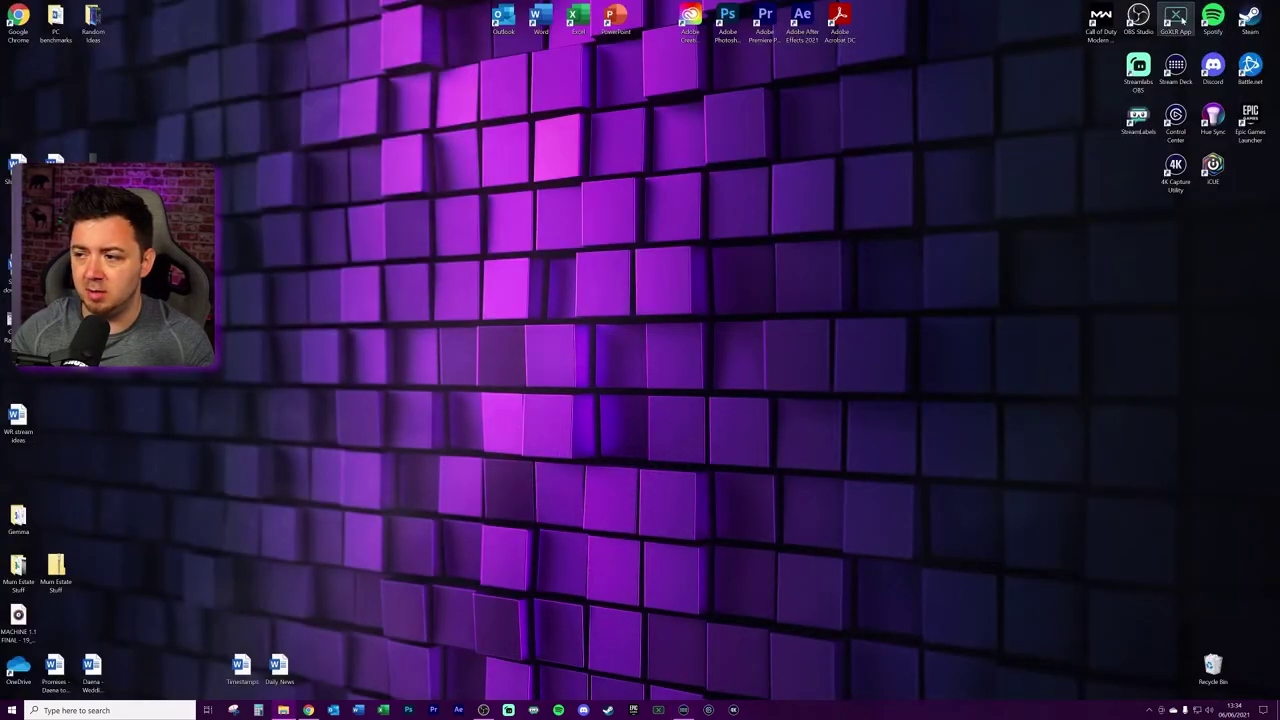
double_click(1137, 16)
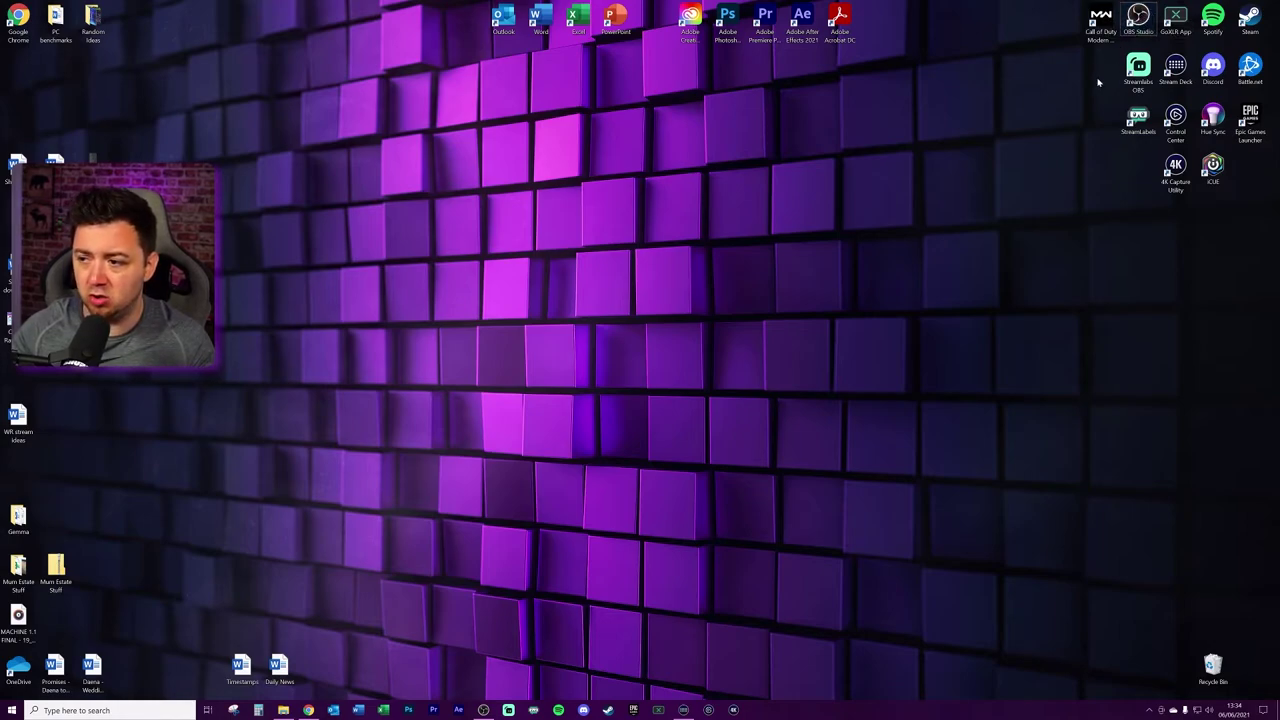
left_click_drag(18, 66, 868, 90)
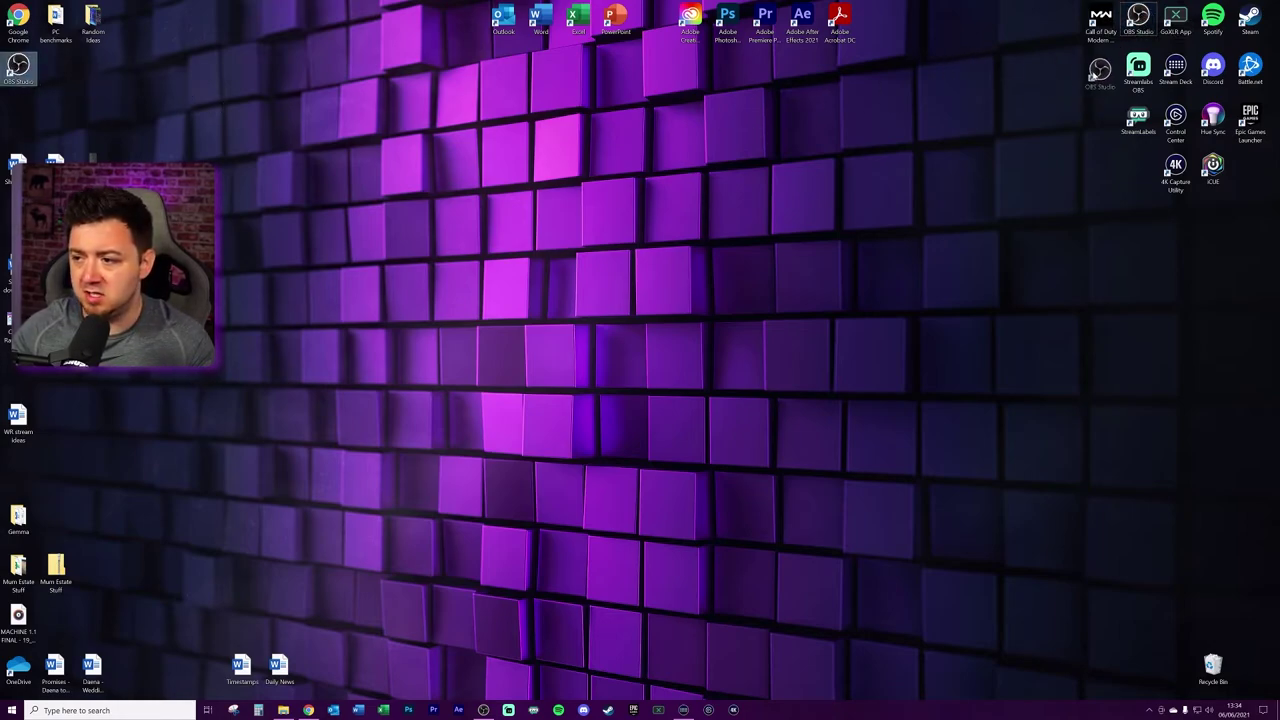
left_click_drag(1093, 78, 1105, 80)
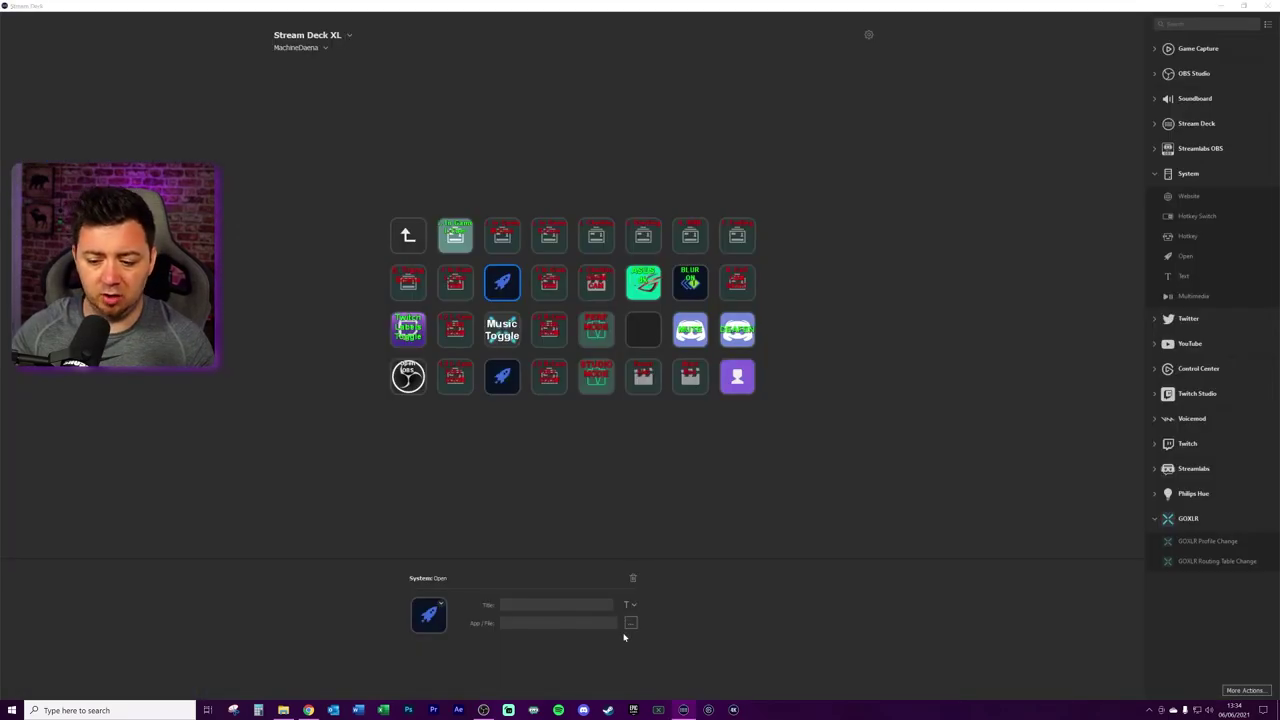
- Assign the OBS Studio shortcut from the Desktop folder to the second-row key's Open action
left_click(629, 623)
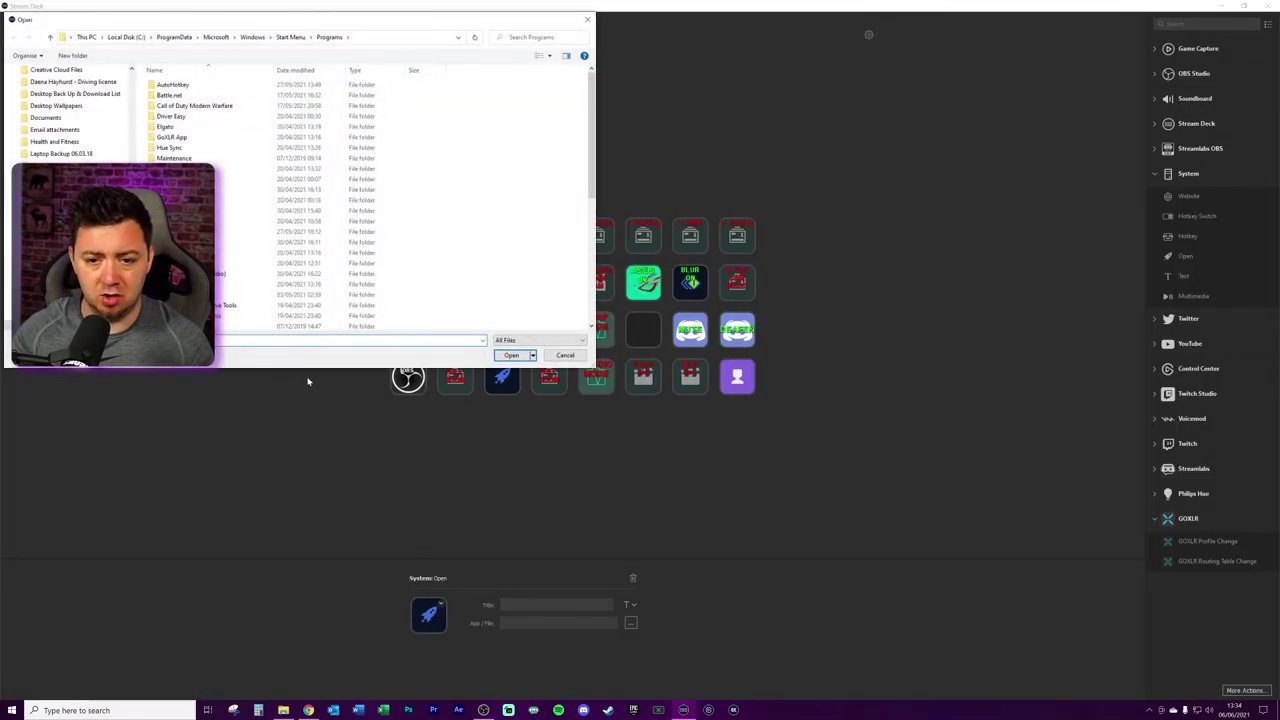
left_click(40, 69)
left_click(205, 252)
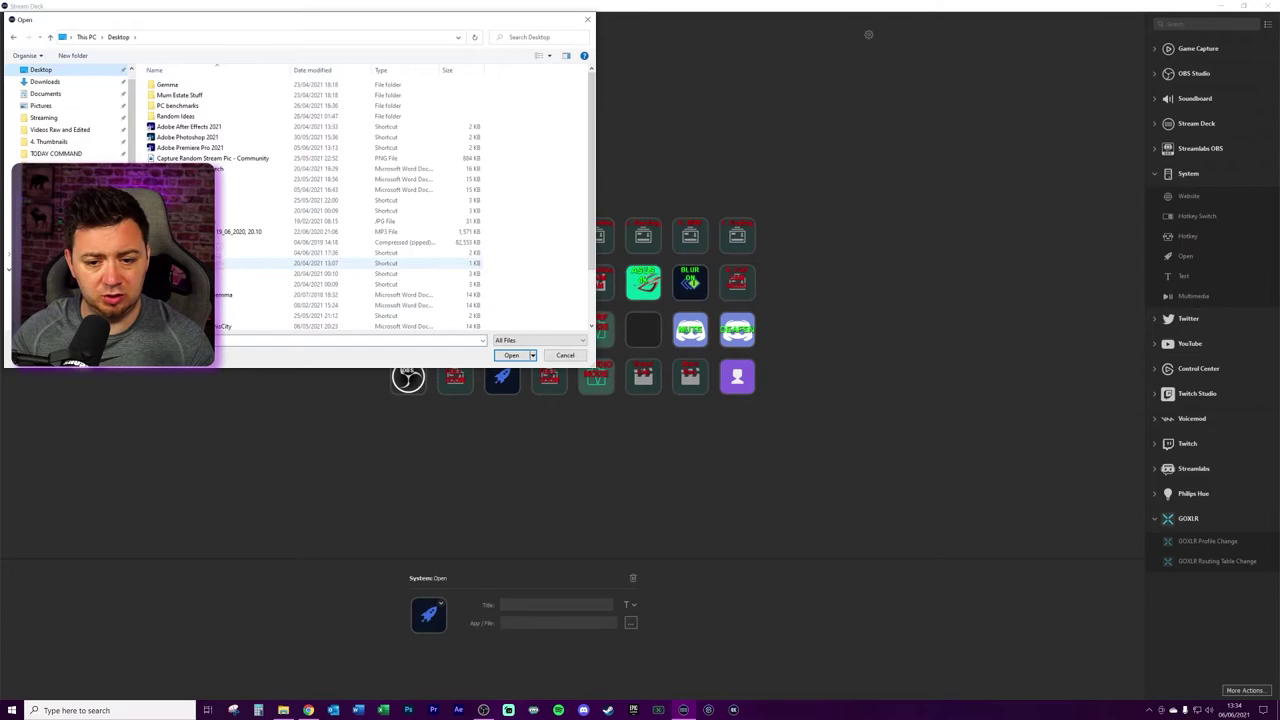
left_click(512, 355)
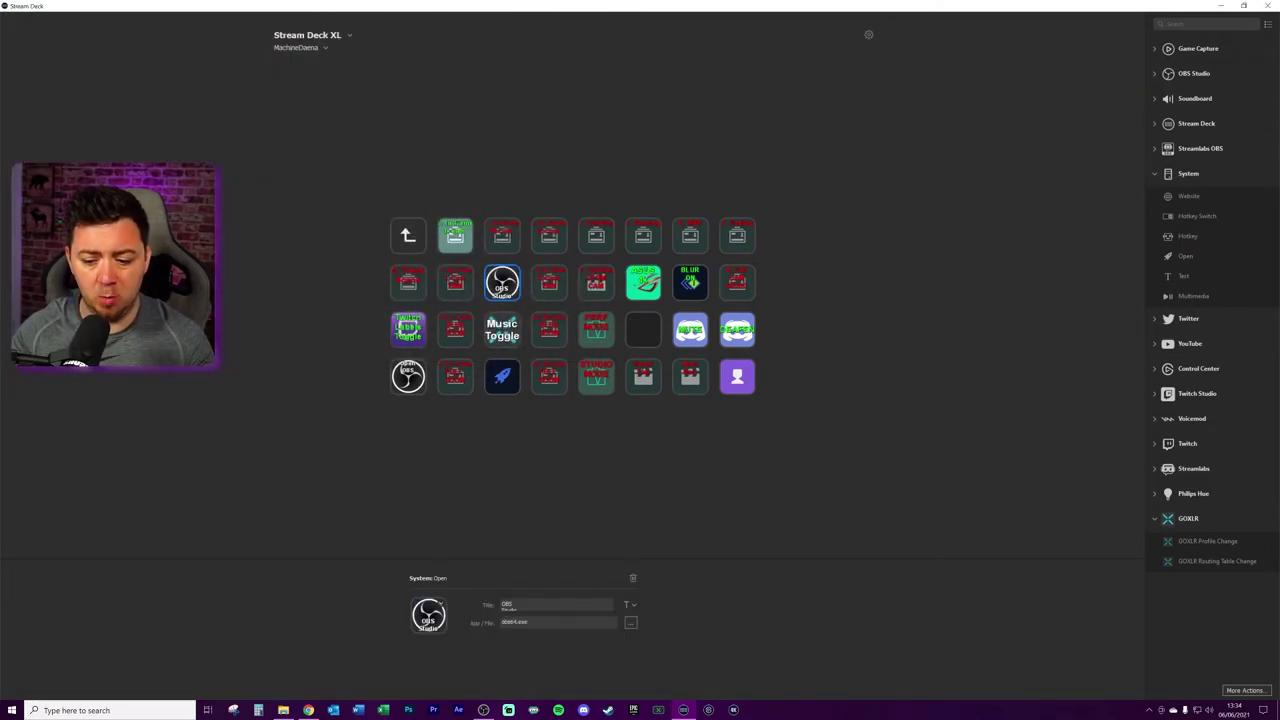
- Close the Stream Deck window and examine the properties of the copied OBS Studio desktop shortcut
left_click(1265, 6)
right_click(1100, 66)
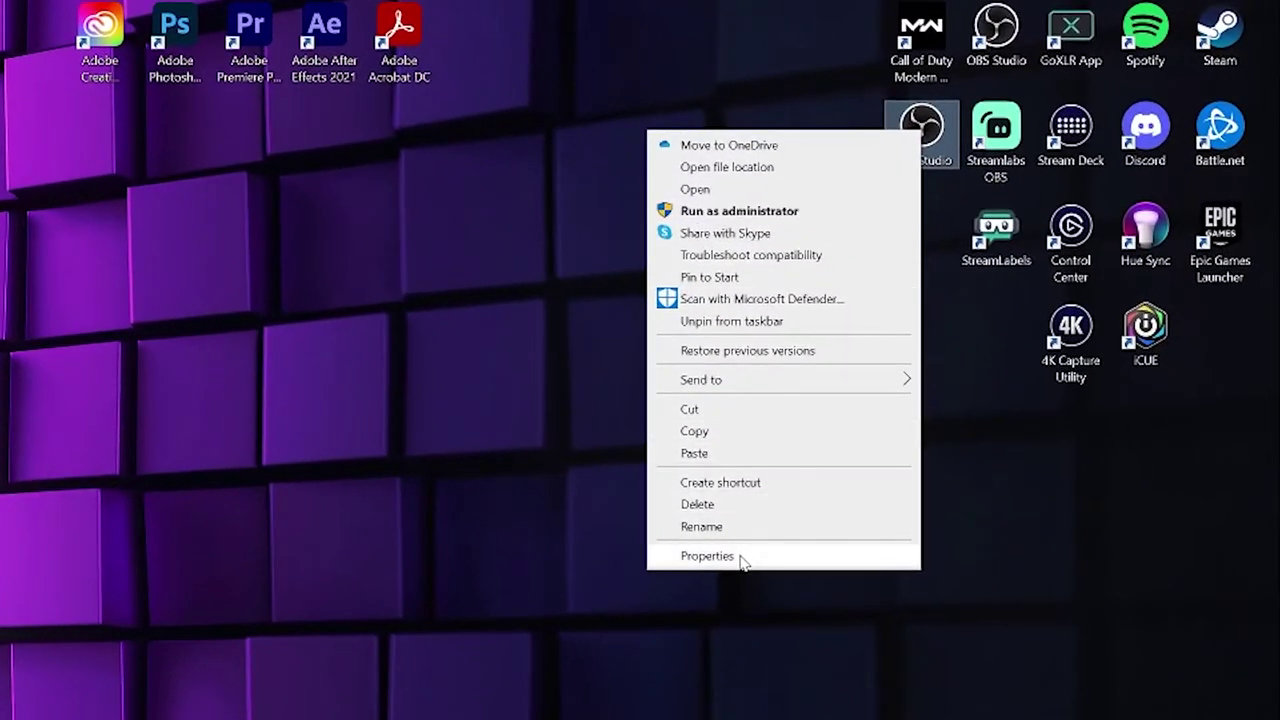
left_click(741, 560)
left_click(1190, 503)
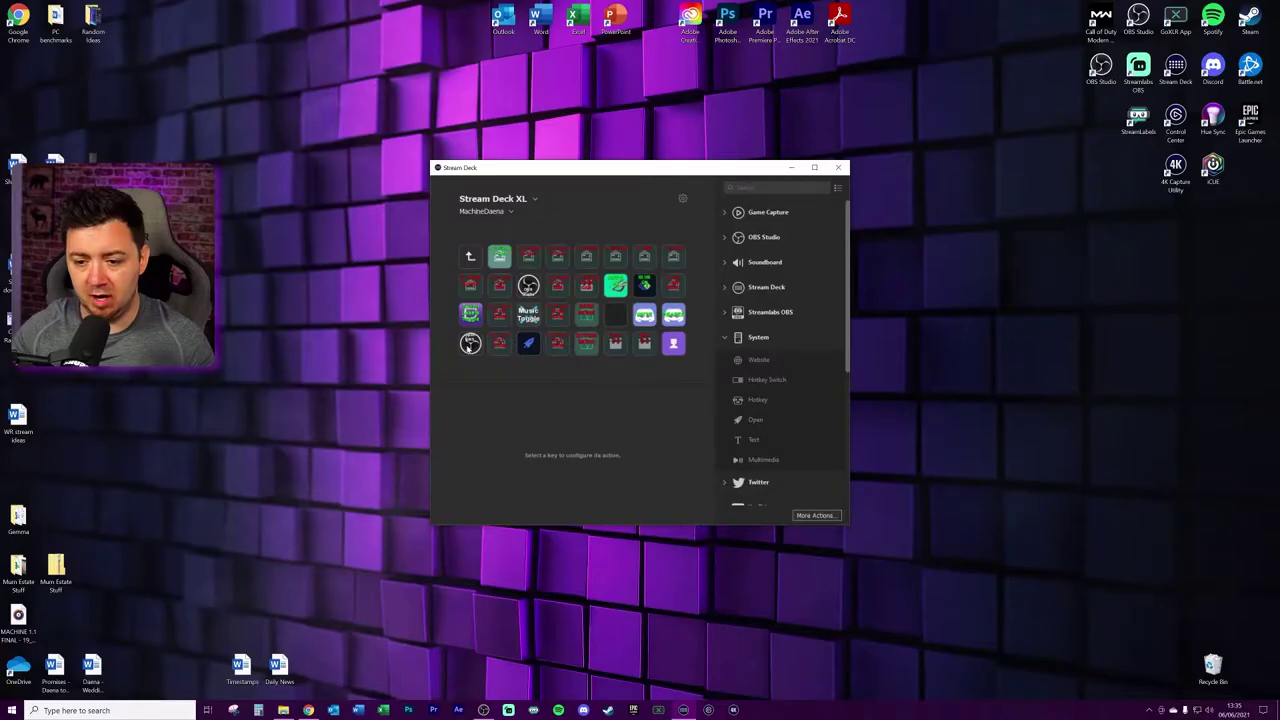
- Show the settings of the Open OBS key in the last row of the Stream Deck
left_click(470, 344)
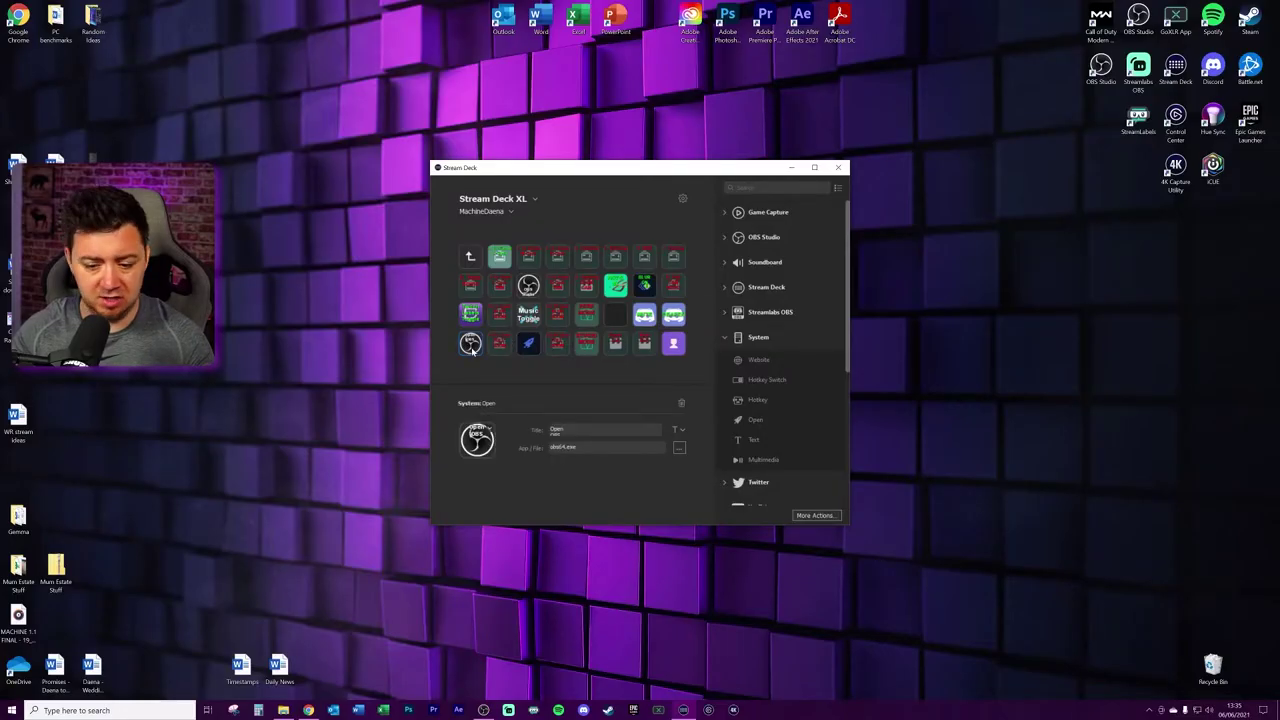